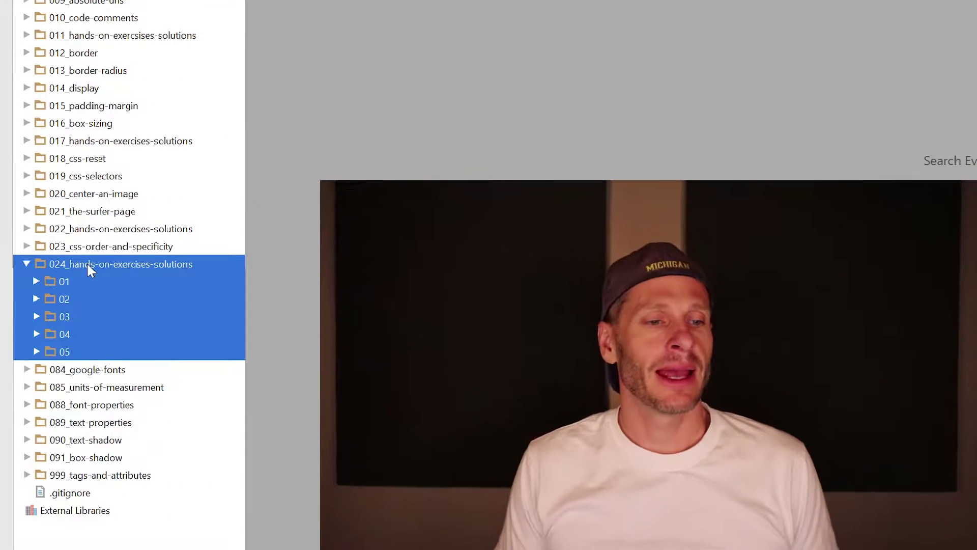
Step: Open exercise 01's index.html and main.css side by side in a vertical split
{"action": "left_click", "coordinate": [37, 281]}
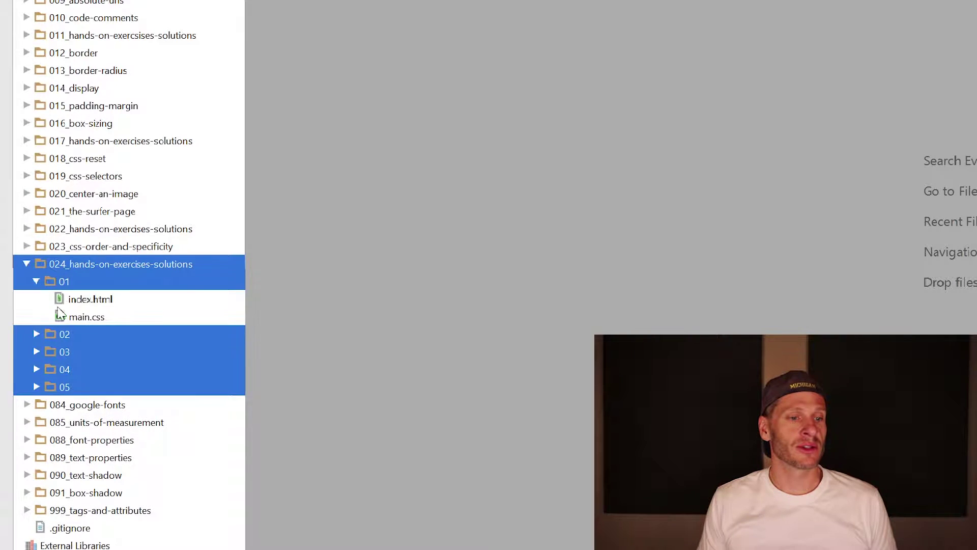
{"action": "left_click", "coordinate": [68, 300]}
{"action": "left_click", "coordinate": [79, 317], "text": "shift"}
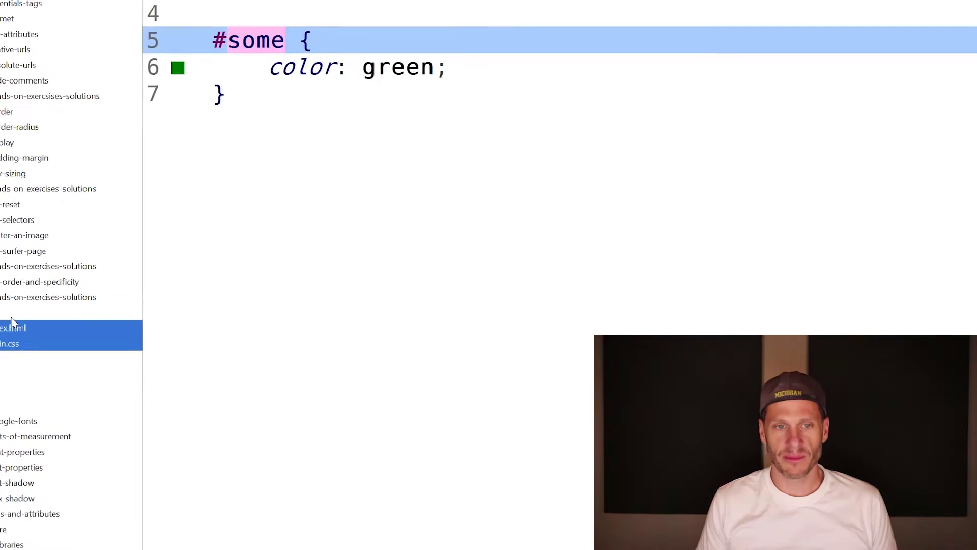
{"action": "right_click", "coordinate": [85, 8]}
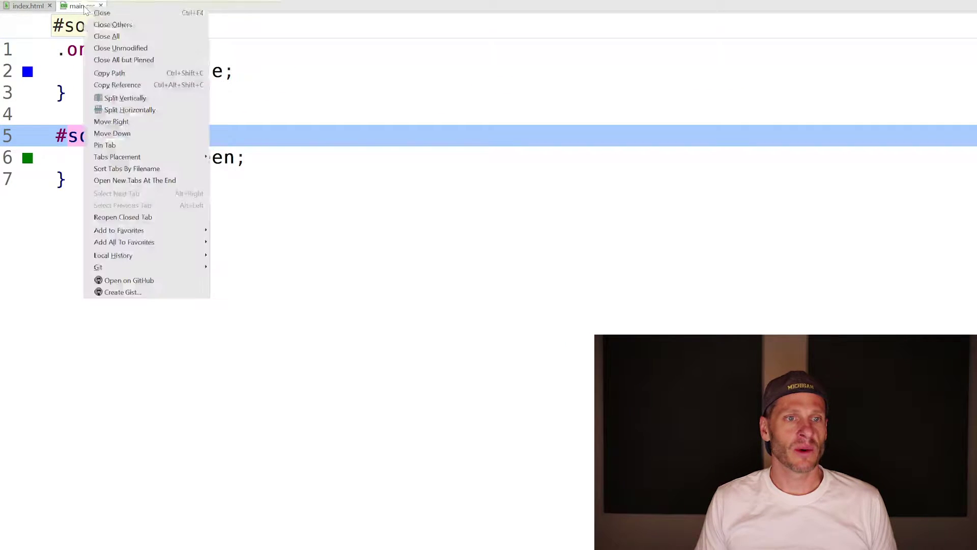
{"action": "left_click", "coordinate": [135, 98]}
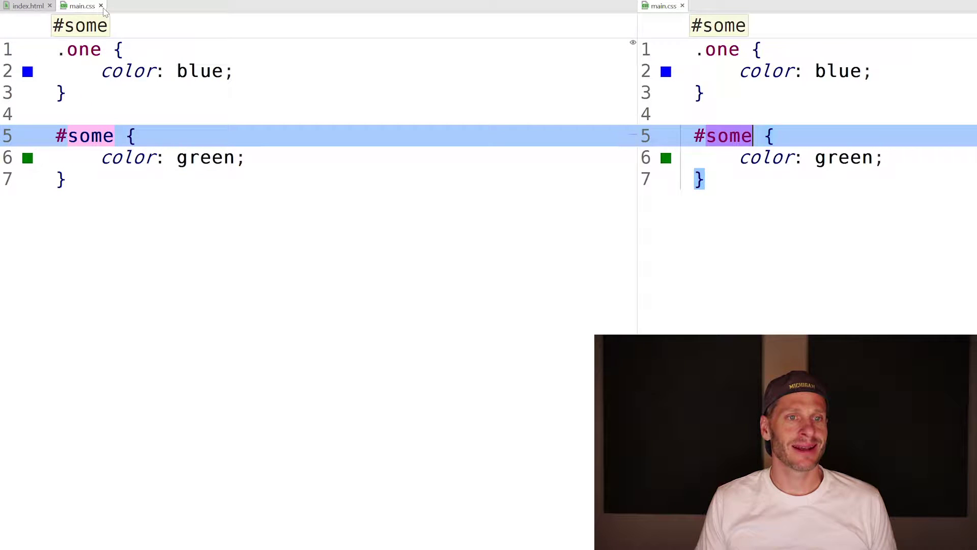
{"action": "left_click", "coordinate": [100, 6]}
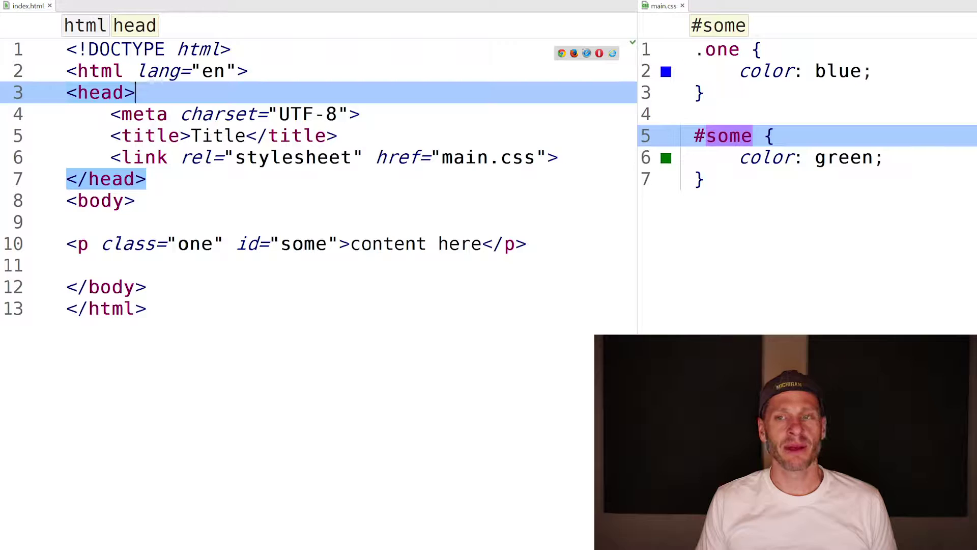
Step: Review the blue .one rule and green #some rule, then preview the page in Chrome
{"action": "left_click", "coordinate": [739, 49]}
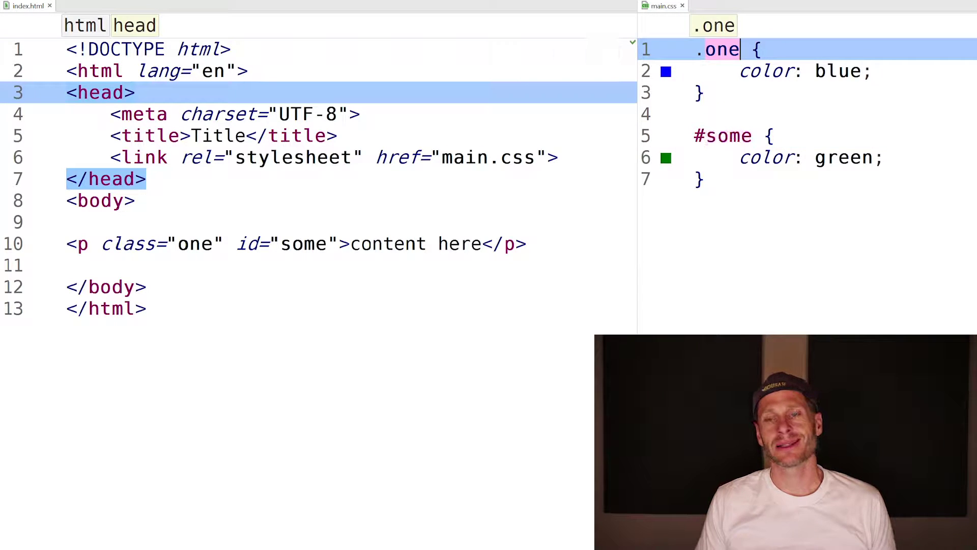
{"action": "key", "text": "Down"}
{"action": "key", "text": "Down"}
{"action": "key", "text": "Down"}
{"action": "key", "text": "Right"}
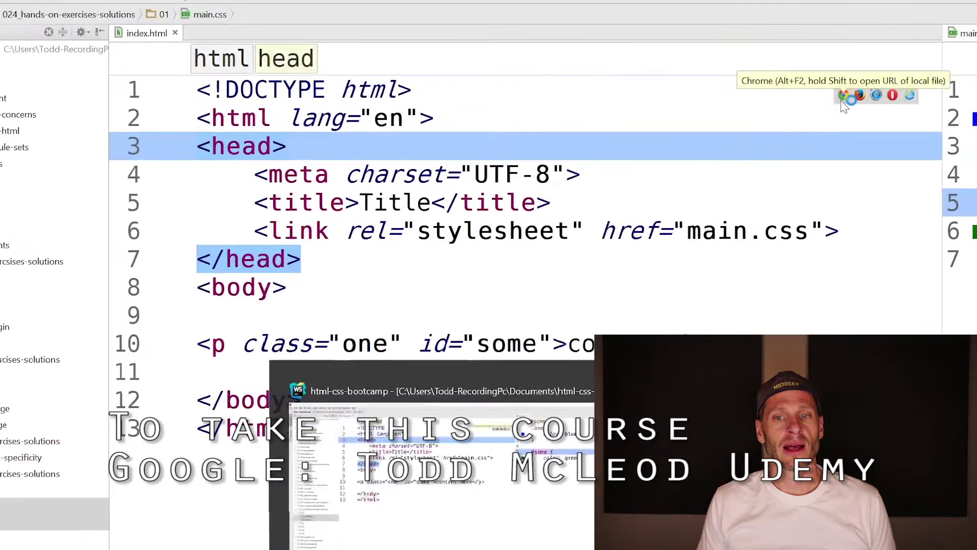
{"action": "left_click", "coordinate": [561, 53]}
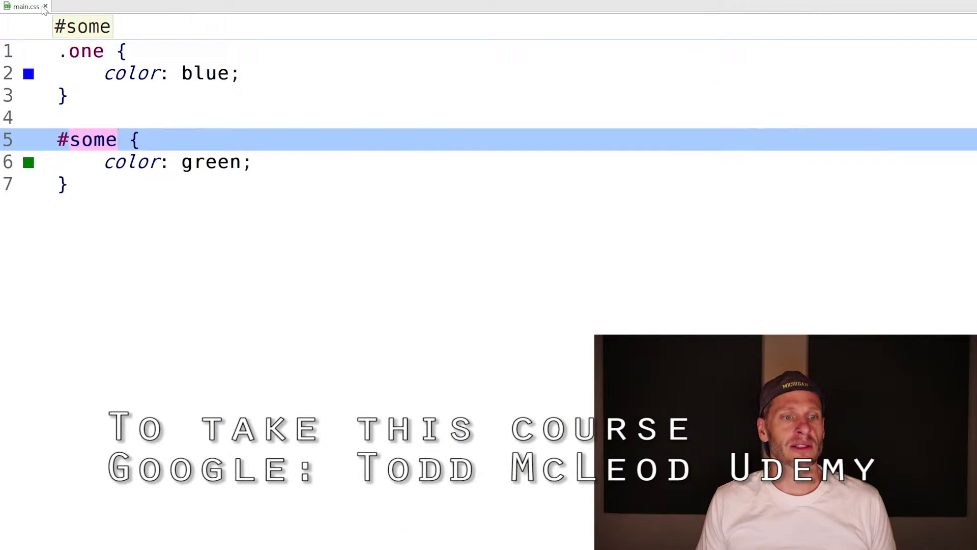
Step: Review exercise 02's p and #some rules, then view its green paragraph in Chrome
{"action": "left_click", "coordinate": [44, 7]}
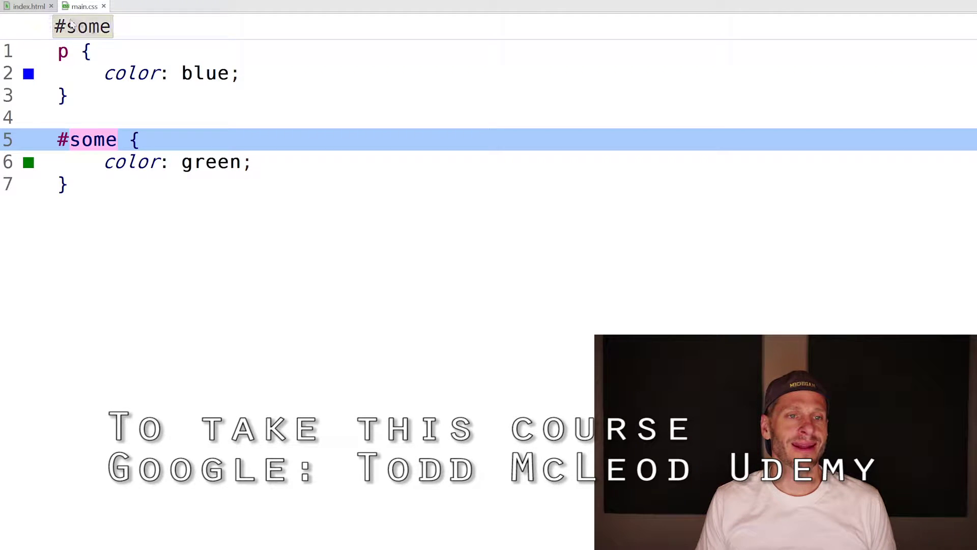
{"action": "left_click", "coordinate": [68, 51]}
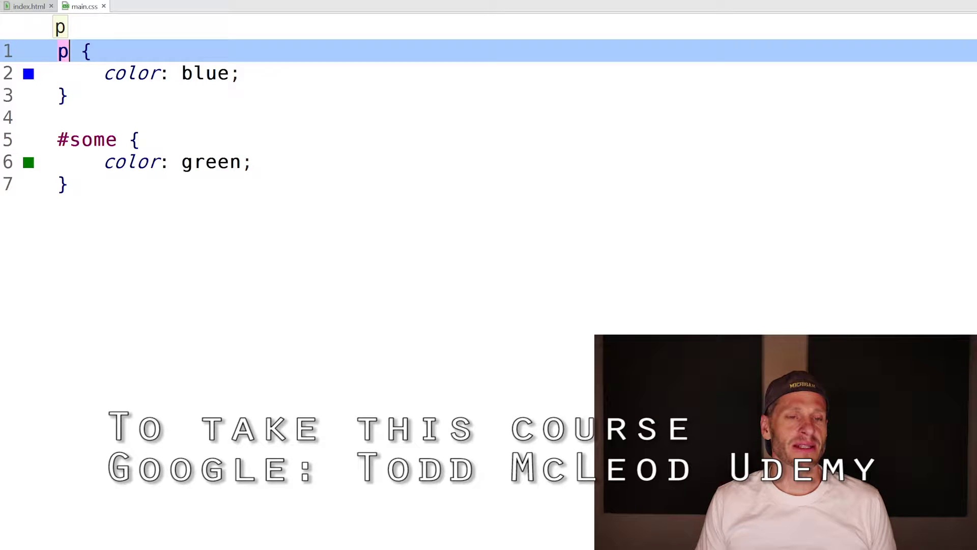
{"action": "left_click", "coordinate": [117, 139]}
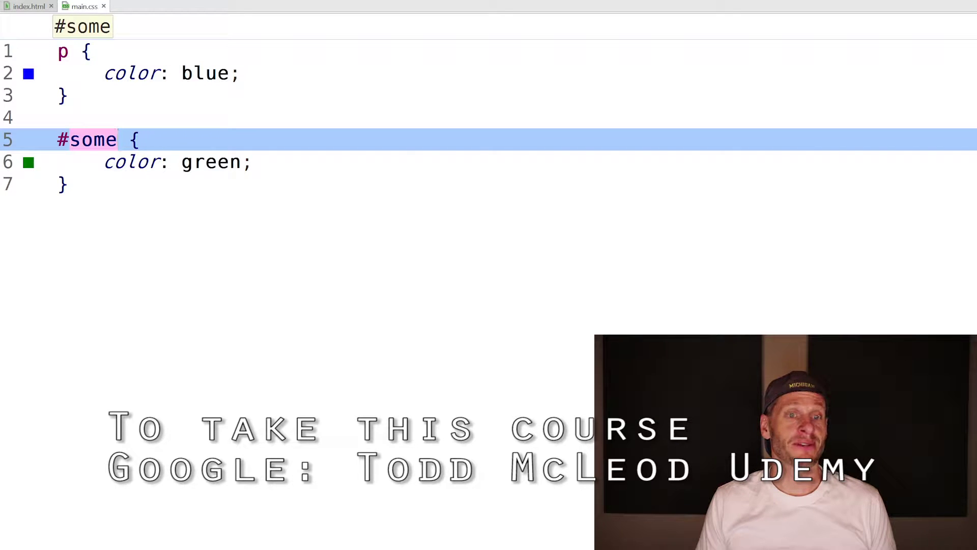
{"action": "left_click", "coordinate": [29, 7]}
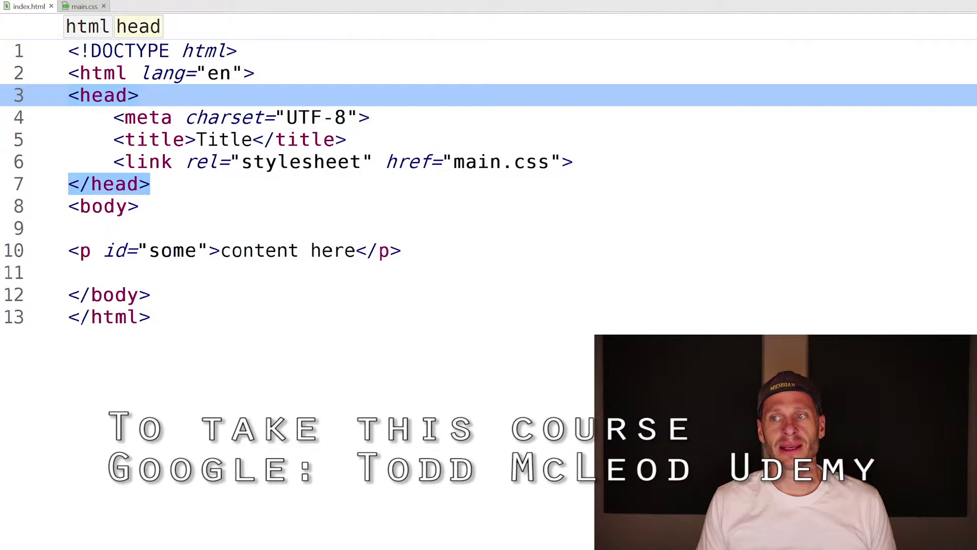
{"action": "key", "text": "alt+Tab"}
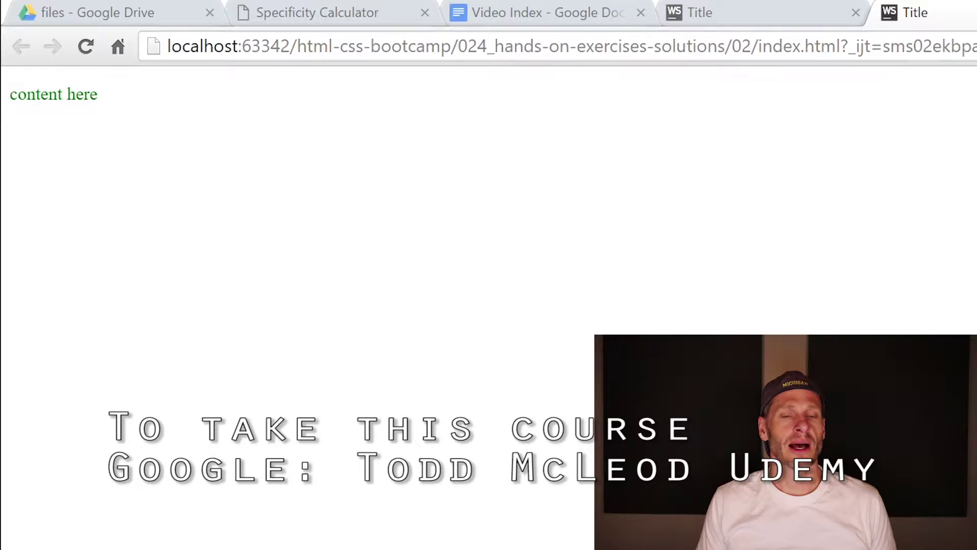
{"action": "key", "text": "alt+Tab"}
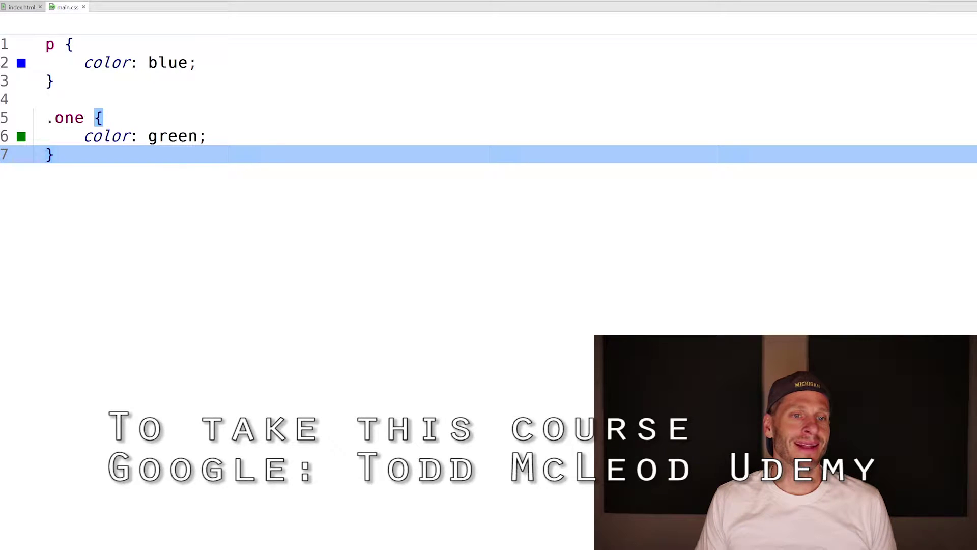
Step: Locate exercise 03's .one rule and class="one" paragraph, then preview it in Chrome
{"action": "key", "text": "ctrl+Home"}
{"action": "key", "text": "Down"}
{"action": "key", "text": "Down"}
{"action": "key", "text": "Down"}
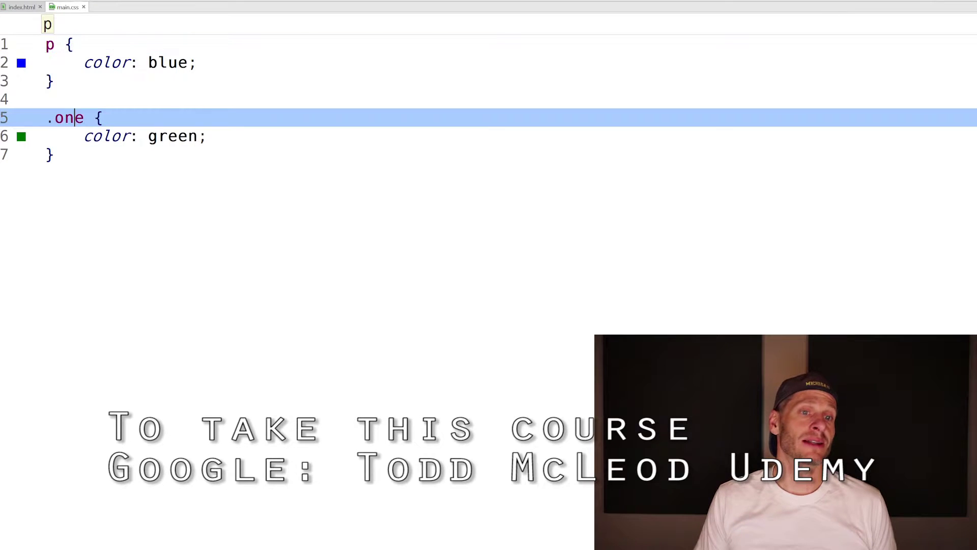
{"action": "key", "text": "Right"}
{"action": "key", "text": "Right"}
{"action": "key", "text": "Right"}
{"action": "key", "text": "ctrl+b"}
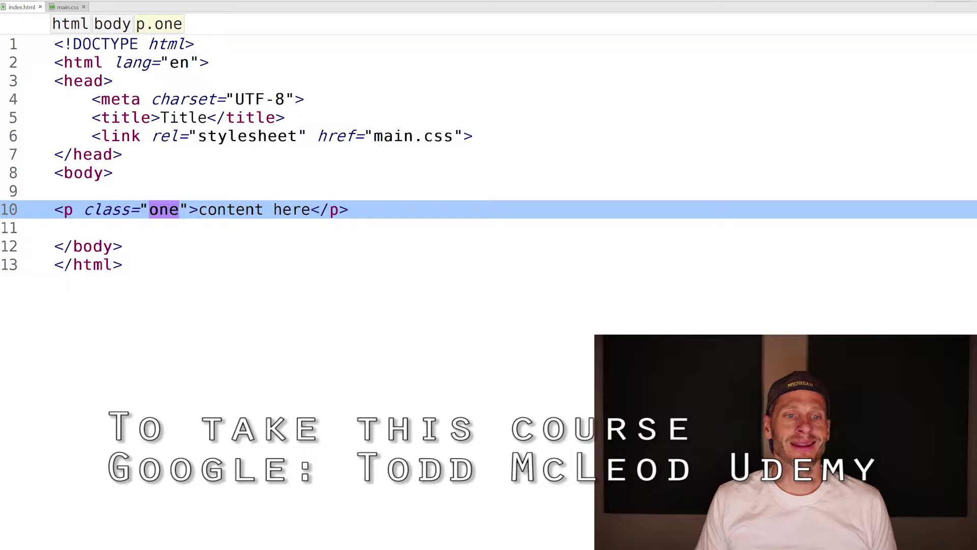
{"action": "key", "text": "ctrl+Right"}
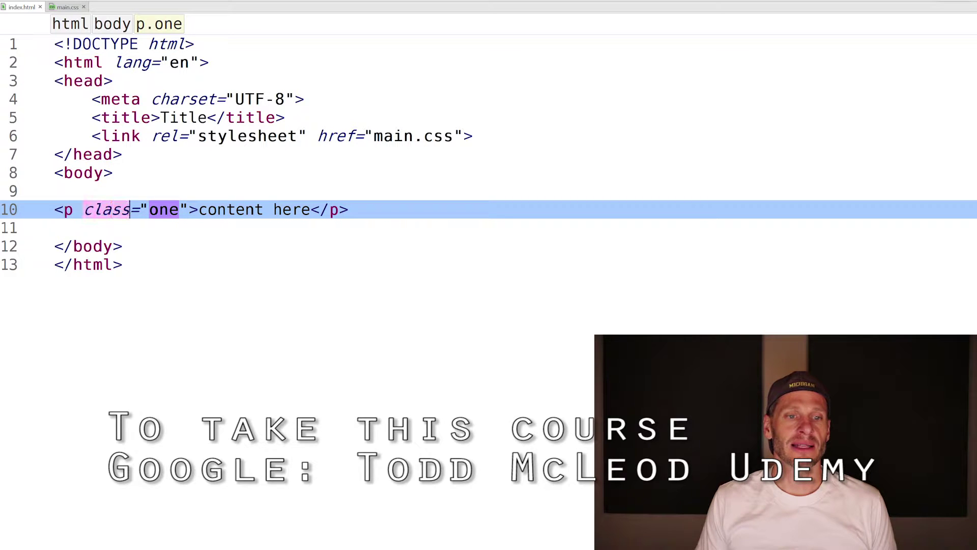
{"action": "key", "text": "alt+F2"}
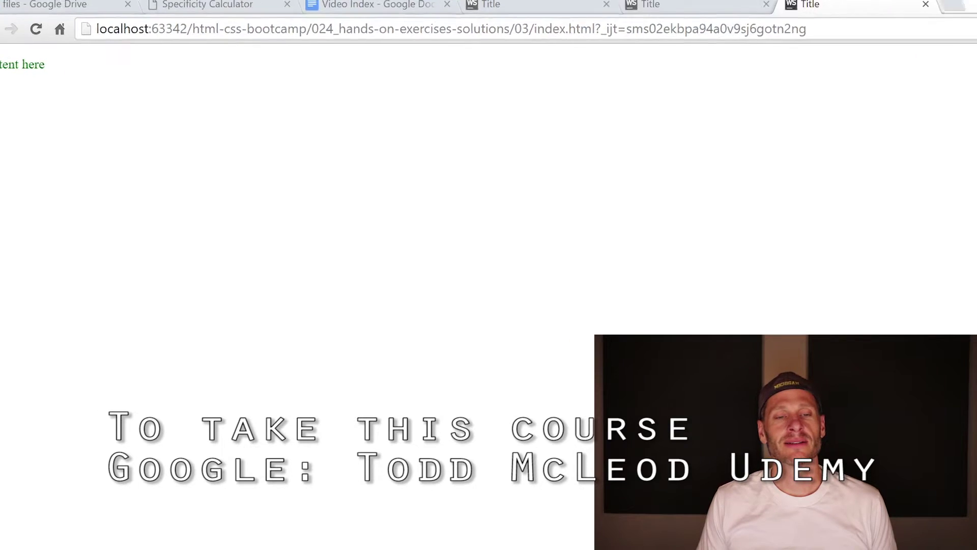
{"action": "key", "text": "alt+Tab"}
Step: Show only exercise 04's HTML and CSS split vertically, at the [target=_blank] rule
{"action": "right_click", "coordinate": [57, 8]}
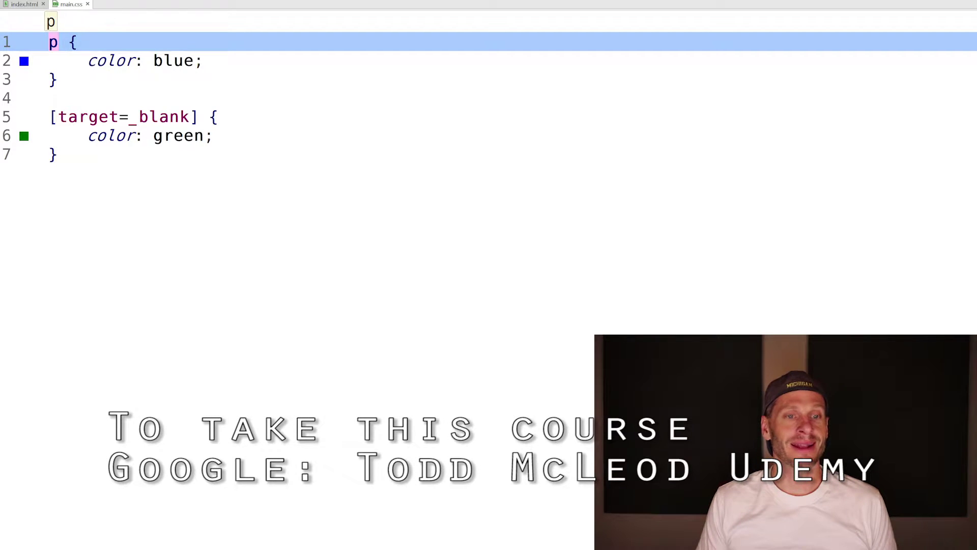
{"action": "right_click", "coordinate": [73, 9]}
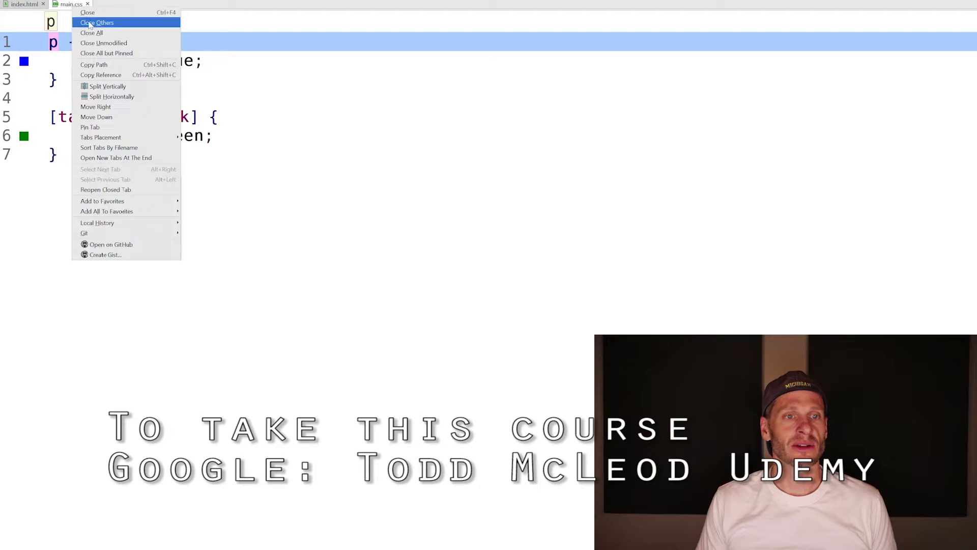
{"action": "left_click", "coordinate": [92, 84]}
{"action": "left_click", "coordinate": [88, 4]}
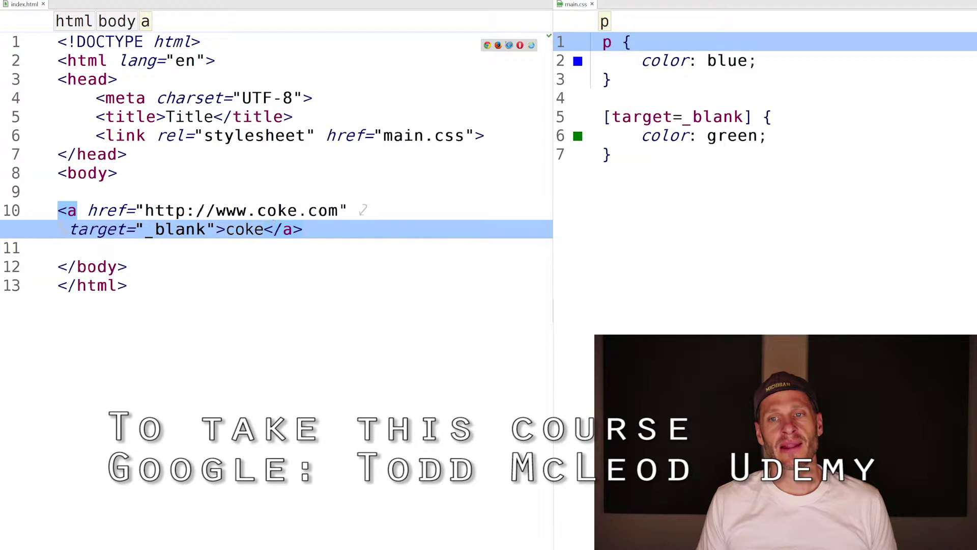
{"action": "key", "text": "Down"}
{"action": "key", "text": "Down"}
{"action": "key", "text": "Down"}
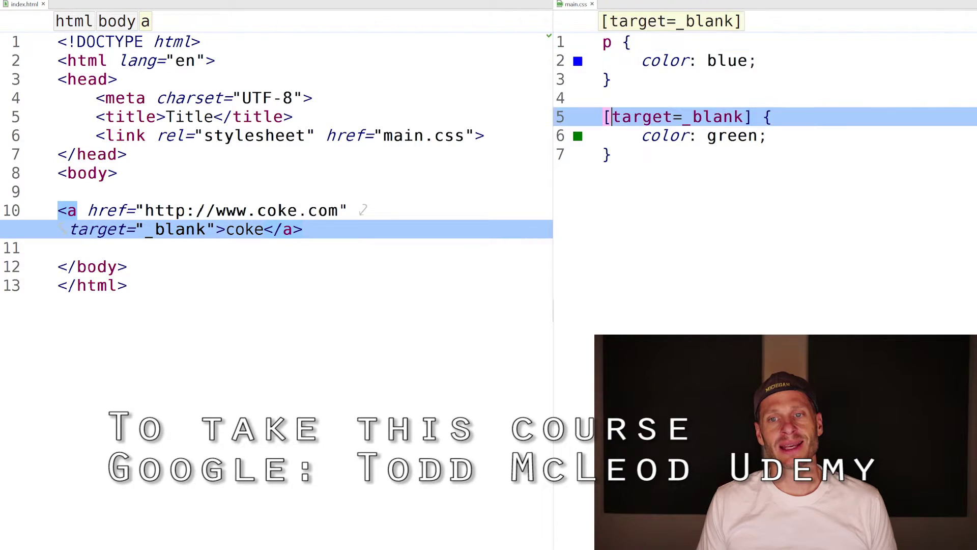
{"action": "key", "text": "Up"}
{"action": "left_click", "coordinate": [744, 116]}
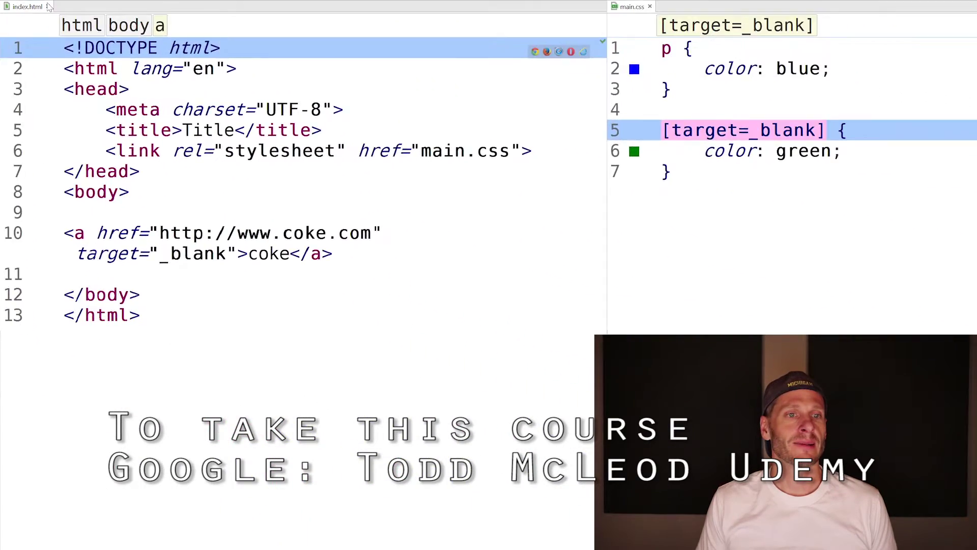
Step: Select exercise 05's [target=_blank] rule, then preview the green coke link in Chrome
{"action": "left_click", "coordinate": [48, 6]}
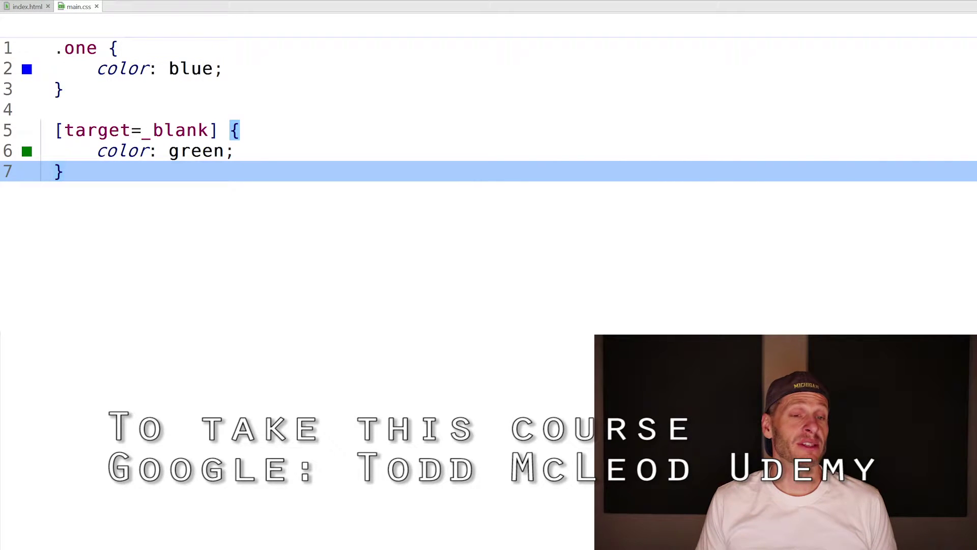
{"action": "key", "text": "Up"}
{"action": "key", "text": "Up"}
{"action": "key", "text": "shift+Down"}
{"action": "key", "text": "shift+Down"}
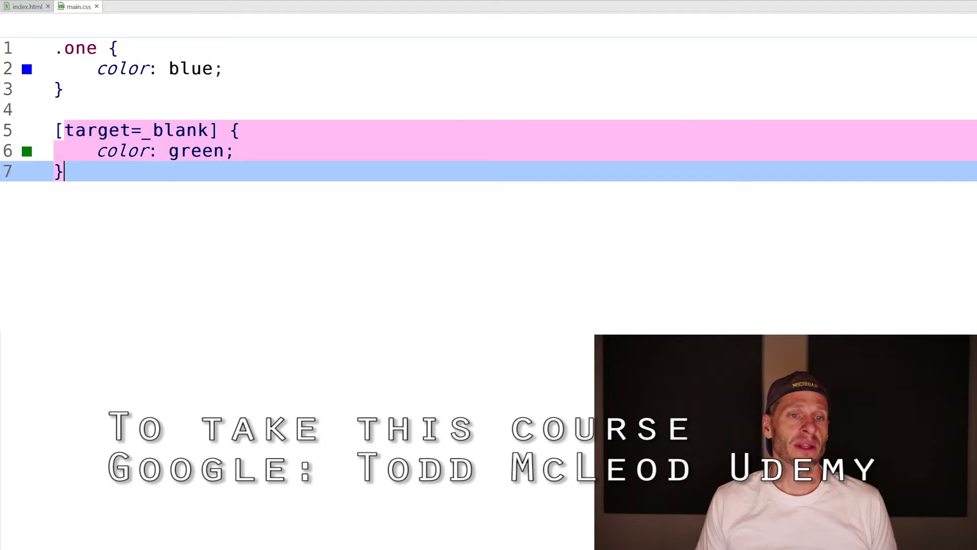
{"action": "left_click", "coordinate": [25, 8]}
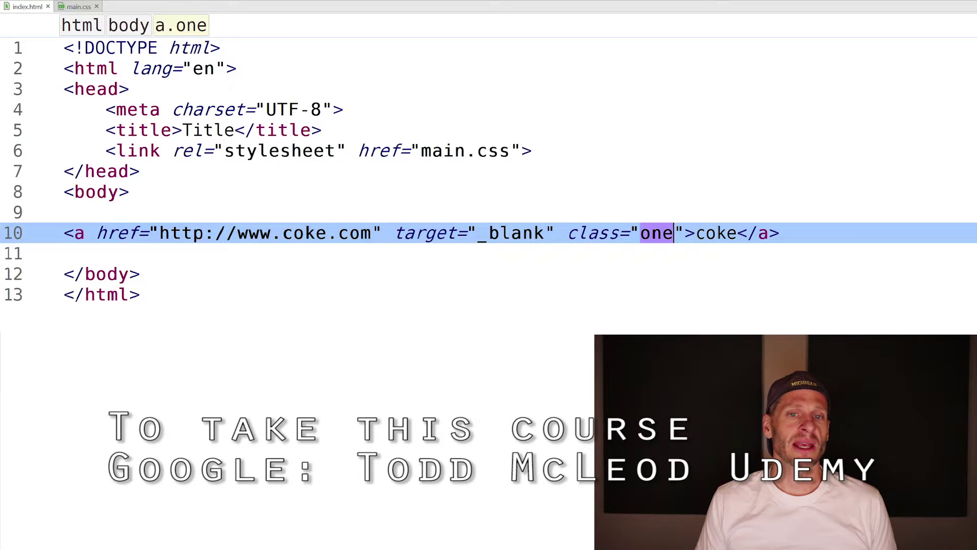
{"action": "key", "text": "alt+F2"}
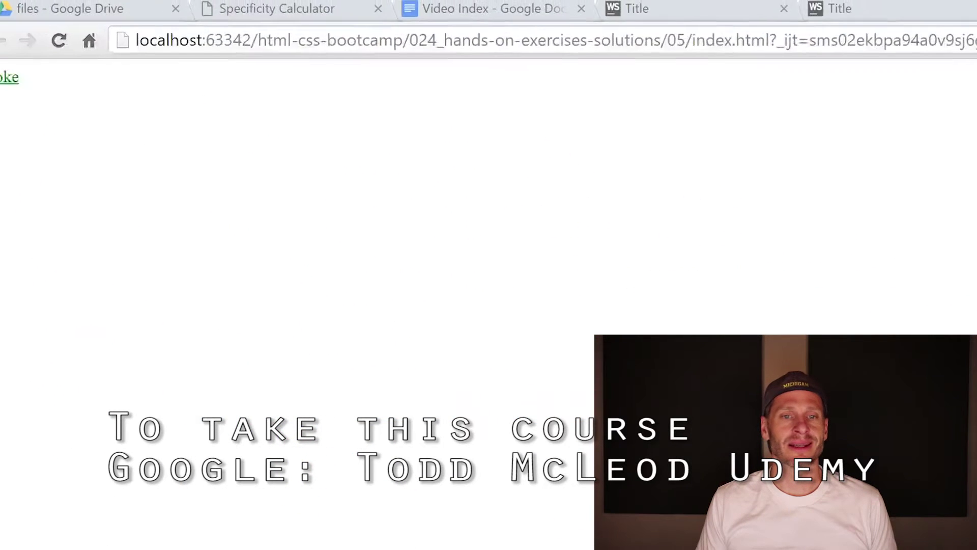
{"action": "key", "text": "alt+Tab"}
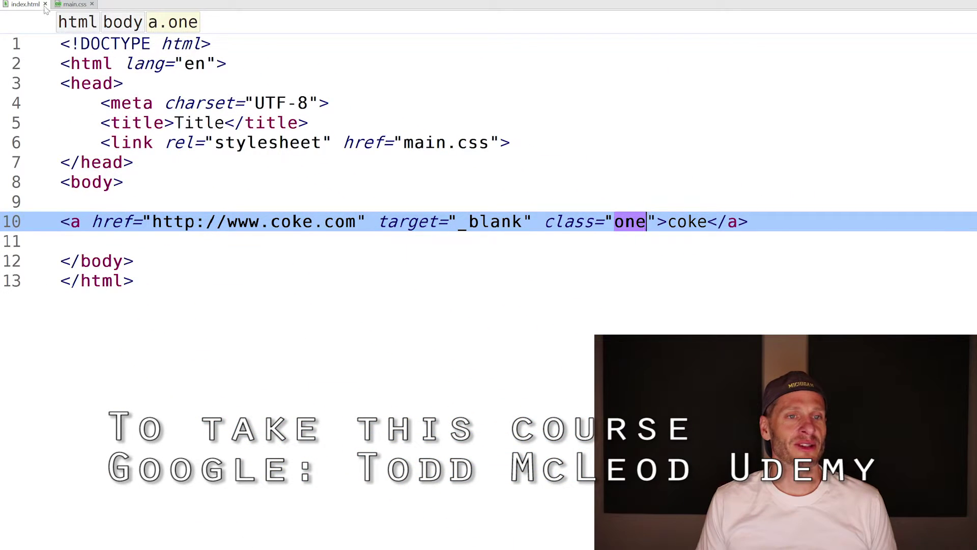
Step: Close exercise 05's index.html and main.css tabs
{"action": "left_click", "coordinate": [44, 4]}
{"action": "left_click", "coordinate": [40, 4]}
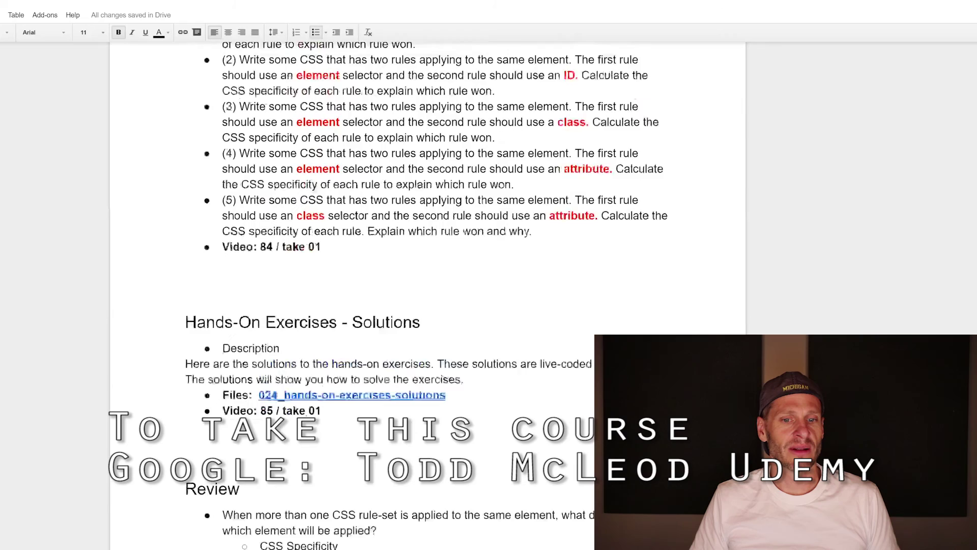
{"action": "scroll", "coordinate": [276, 425], "scroll_direction": "down", "scroll_amount": 2}
{"action": "scroll", "coordinate": [277, 425], "scroll_direction": "down", "scroll_amount": 2}
{"action": "scroll", "coordinate": [276, 425], "scroll_direction": "down", "scroll_amount": 1}
{"action": "scroll", "coordinate": [277, 425], "scroll_direction": "down", "scroll_amount": 1}
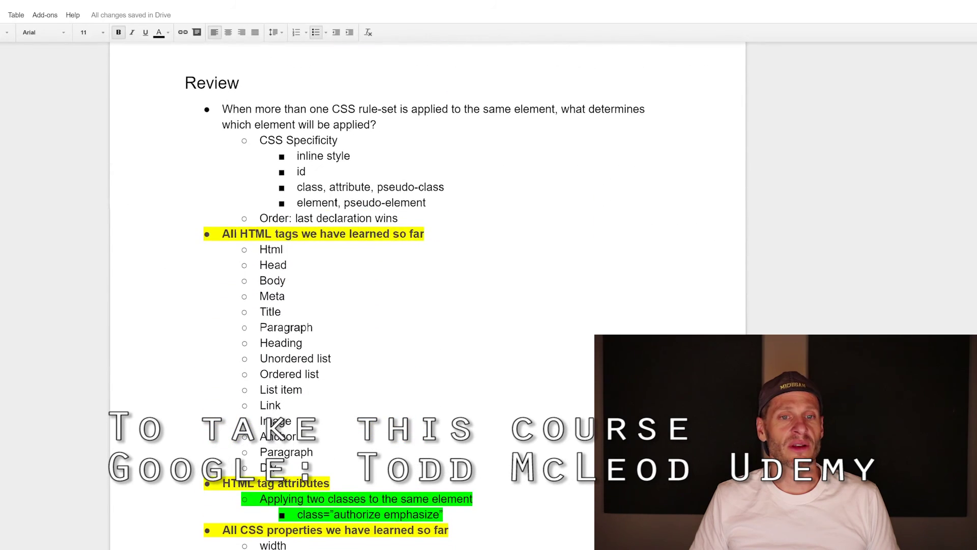
{"action": "scroll", "coordinate": [277, 426], "scroll_direction": "down", "scroll_amount": 1}
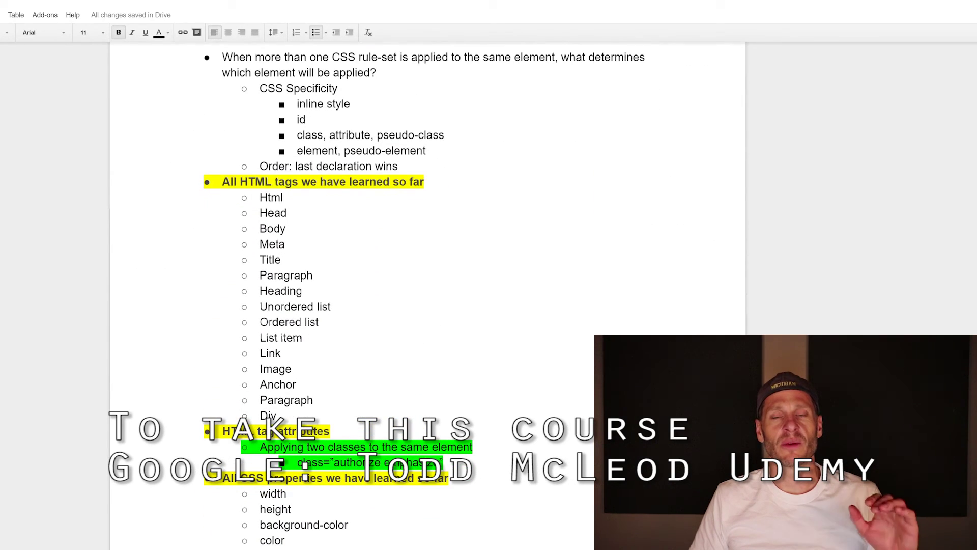